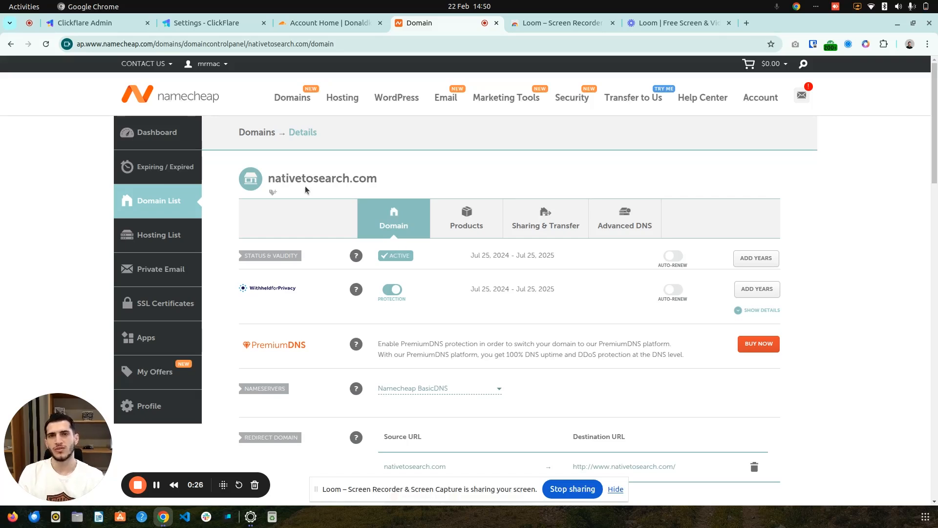
- Copy the domain name nativetosearch.com from Namecheap and submit it in Cloudflare as an existing domain with a quick DNS scan
{"action": "left_click_drag", "start_coordinate": [297, 179], "coordinate": [374, 183]}
{"action": "key", "text": "ctrl+c"}
{"action": "left_click", "coordinate": [325, 23]}
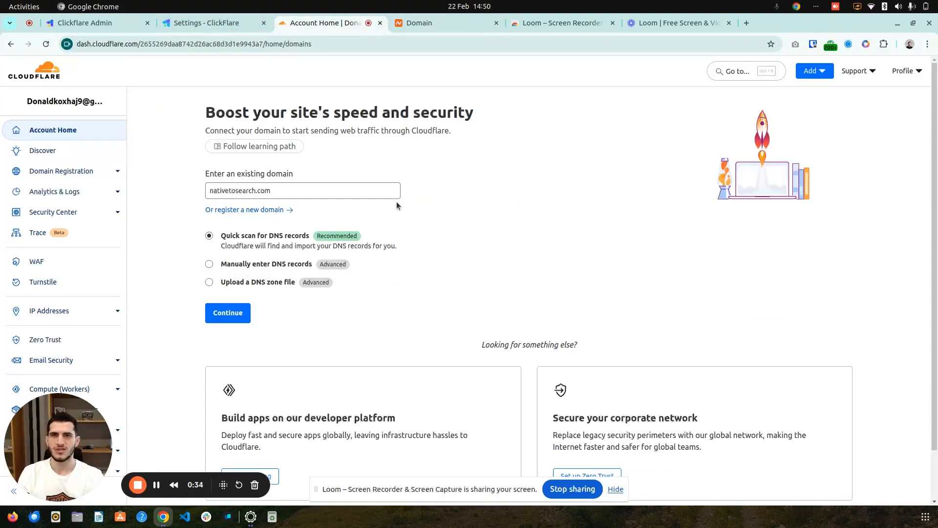
{"action": "triple_click", "coordinate": [321, 187]}
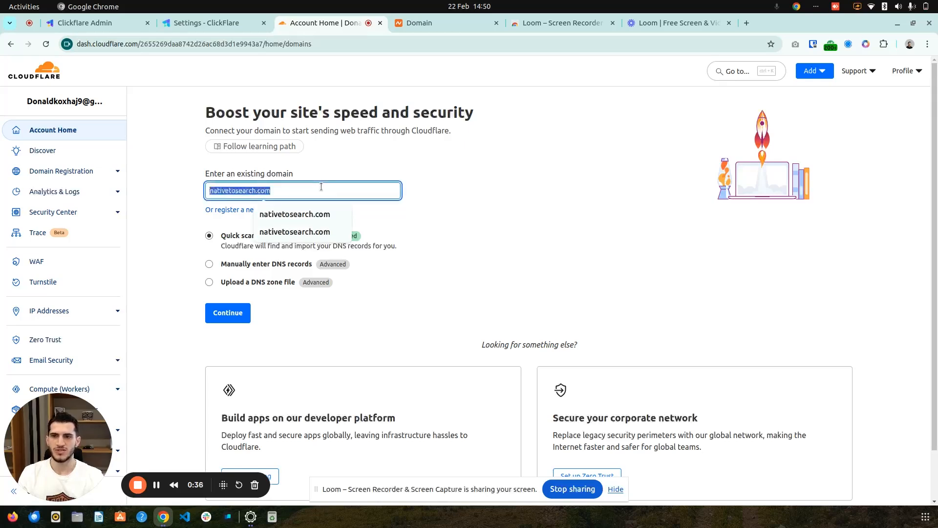
{"action": "key", "text": "ctrl+v"}
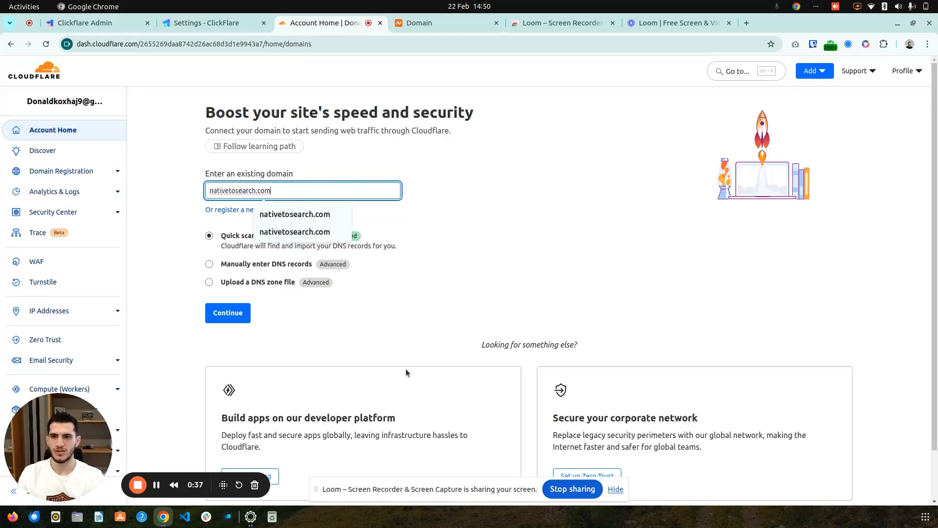
{"action": "left_click", "coordinate": [238, 314]}
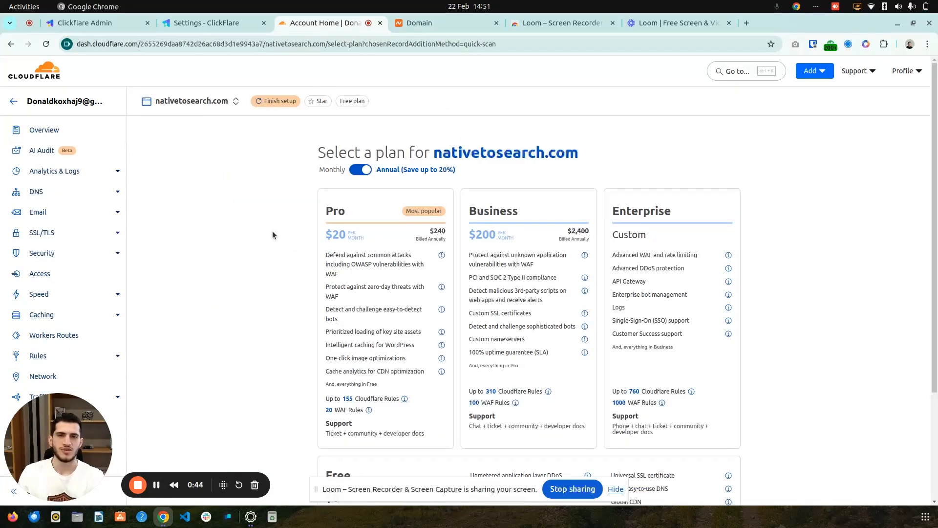
- Choose the Free plan for nativetosearch.com and continue to the scanned DNS records
{"action": "scroll", "coordinate": [268, 255], "scroll_direction": "down", "scroll_amount": 3}
{"action": "left_click", "coordinate": [465, 362]}
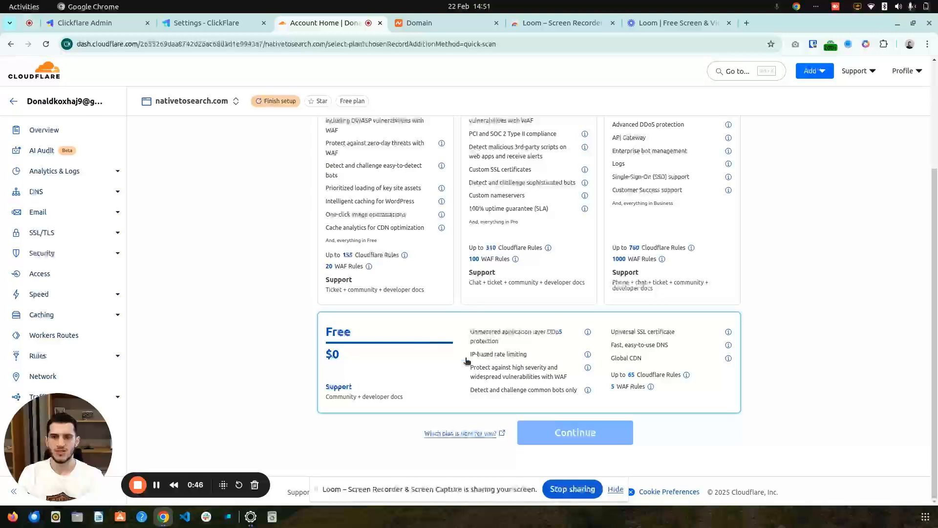
{"action": "left_click", "coordinate": [586, 431]}
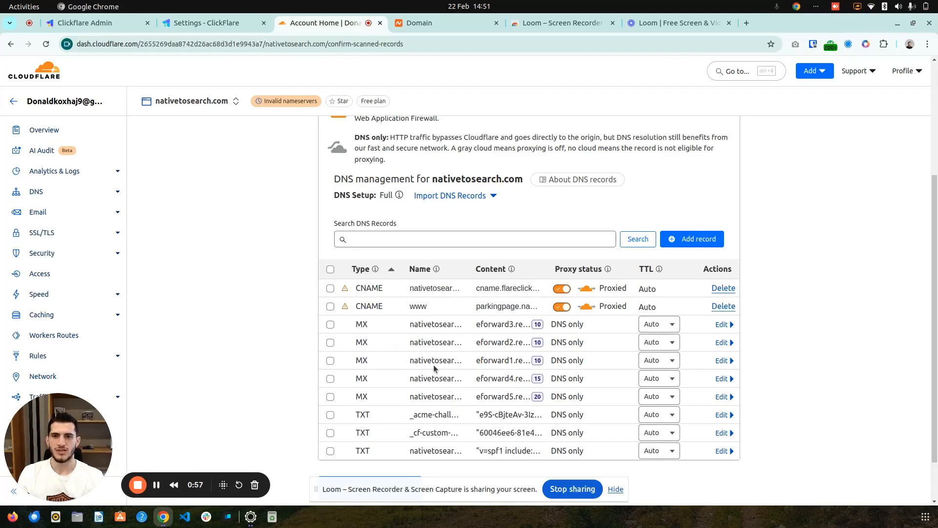
- Delete all the scanned DNS records at once, confirming with DELETE
{"action": "left_click", "coordinate": [331, 269]}
{"action": "left_click", "coordinate": [623, 274]}
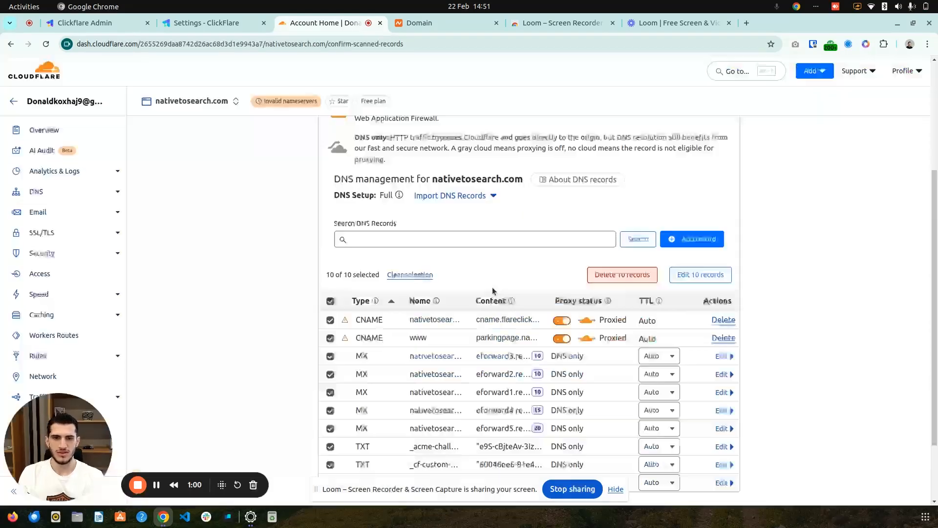
{"action": "double_click", "coordinate": [412, 281]}
{"action": "key", "text": "ctrl+c"}
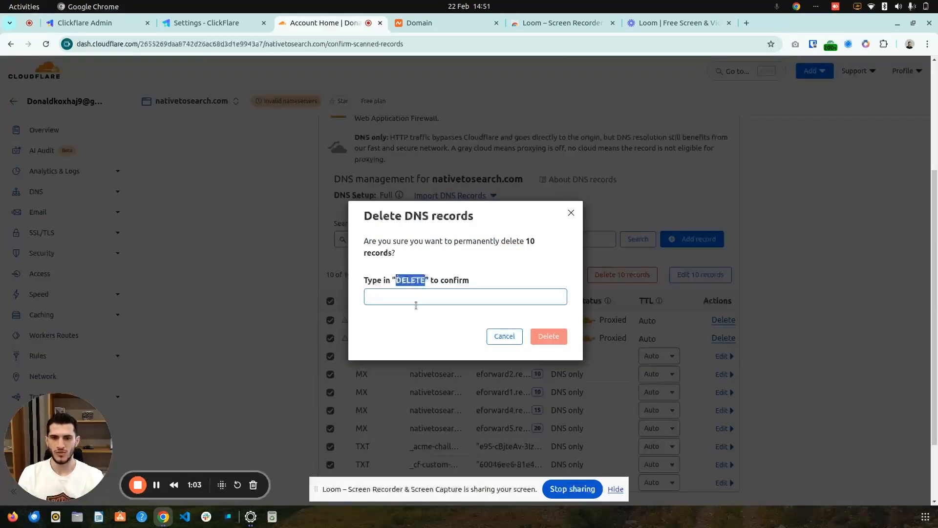
{"action": "left_click", "coordinate": [422, 297]}
{"action": "key", "text": "ctrl+v"}
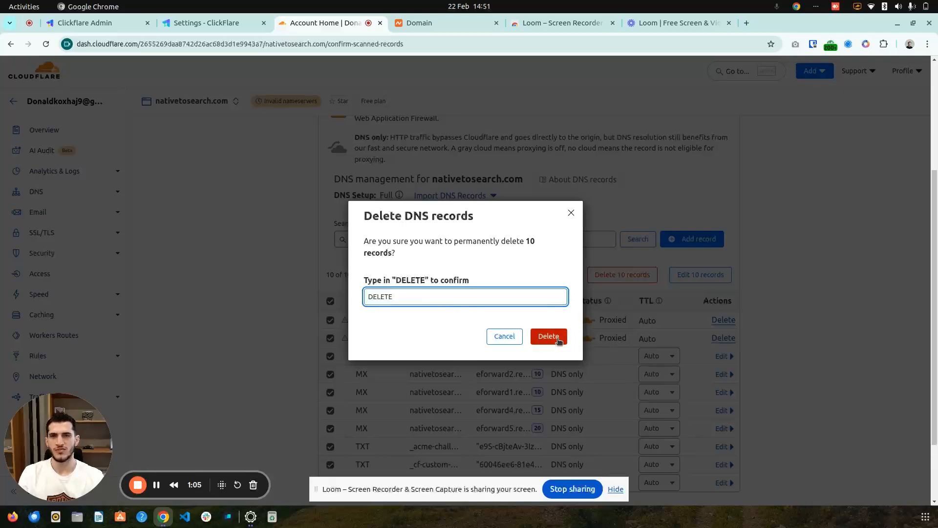
{"action": "left_click", "coordinate": [557, 338]}
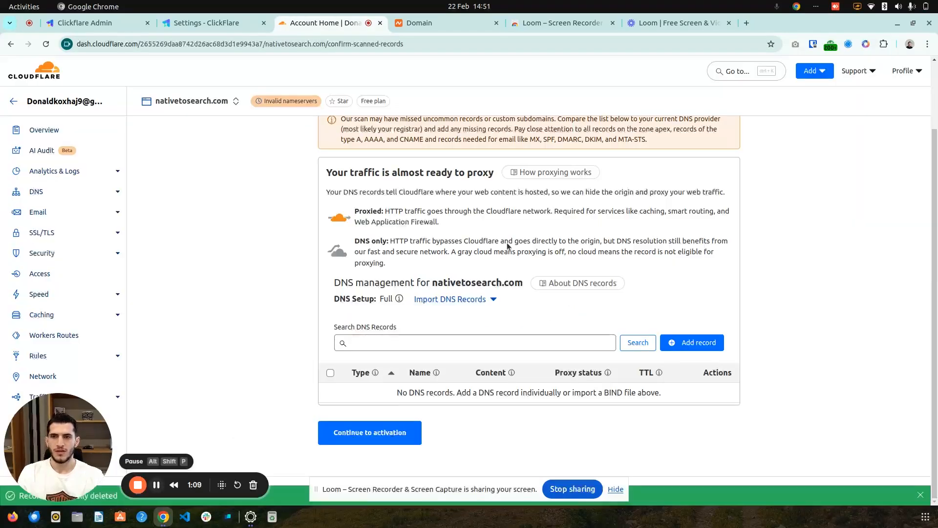
- Switch to ClickFlare and save a new custom domain with root domain nativetosearch.com and CloudFlare as its DNS provider
{"action": "left_click", "coordinate": [212, 27]}
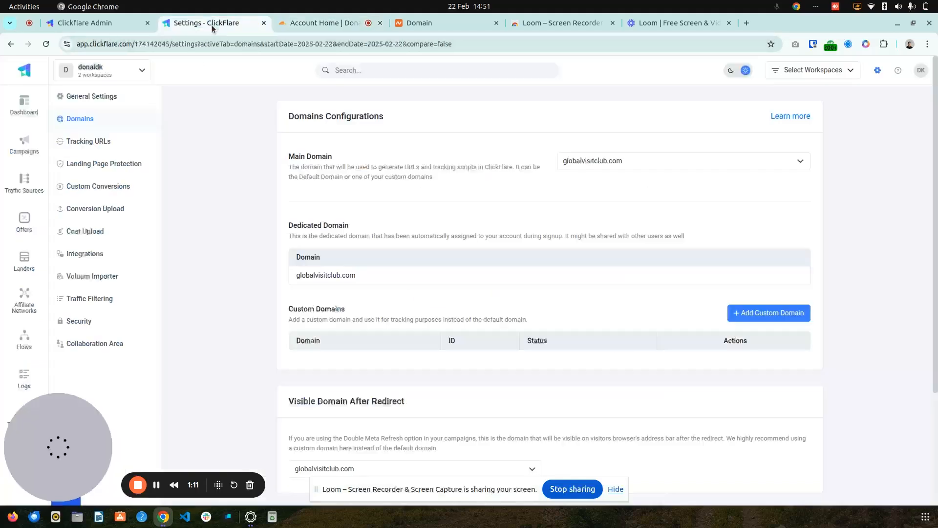
{"action": "left_click", "coordinate": [777, 319]}
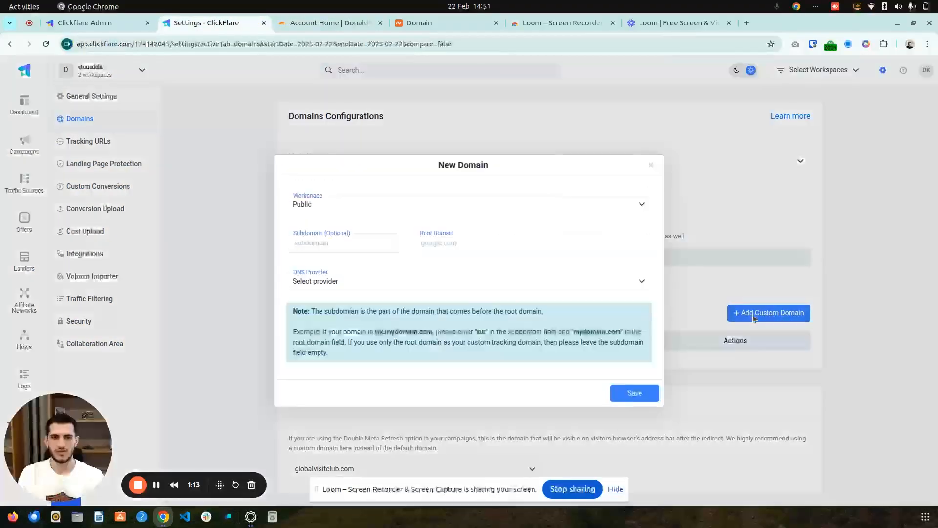
{"action": "left_click", "coordinate": [476, 245]}
{"action": "key", "text": "ctrl+v"}
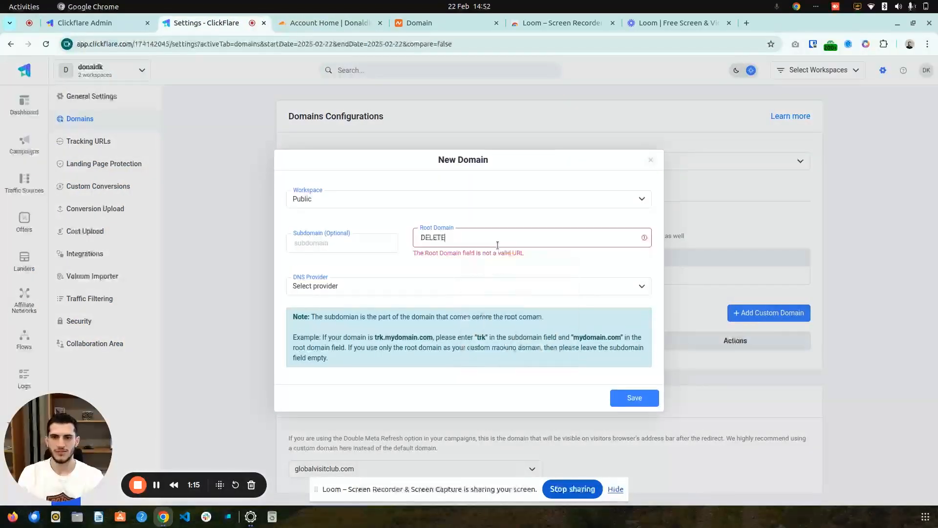
{"action": "key", "text": "ctrl+a"}
{"action": "type", "text": "nat"}
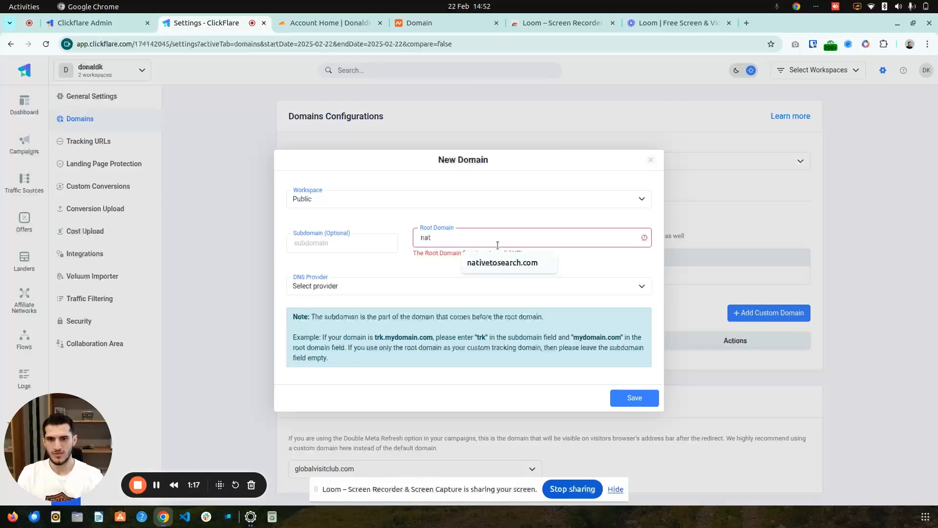
{"action": "left_click", "coordinate": [476, 262]}
{"action": "left_click", "coordinate": [364, 288]}
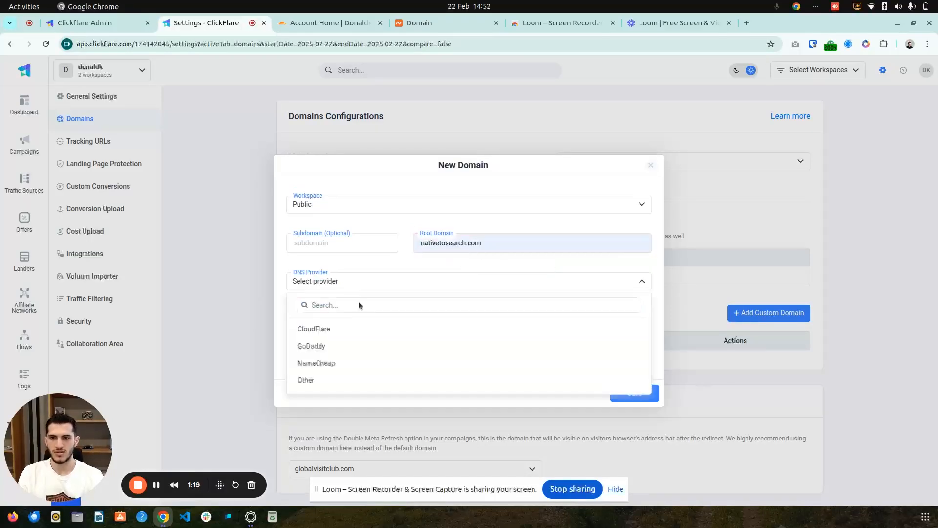
{"action": "left_click", "coordinate": [352, 331]}
{"action": "left_click", "coordinate": [625, 392]}
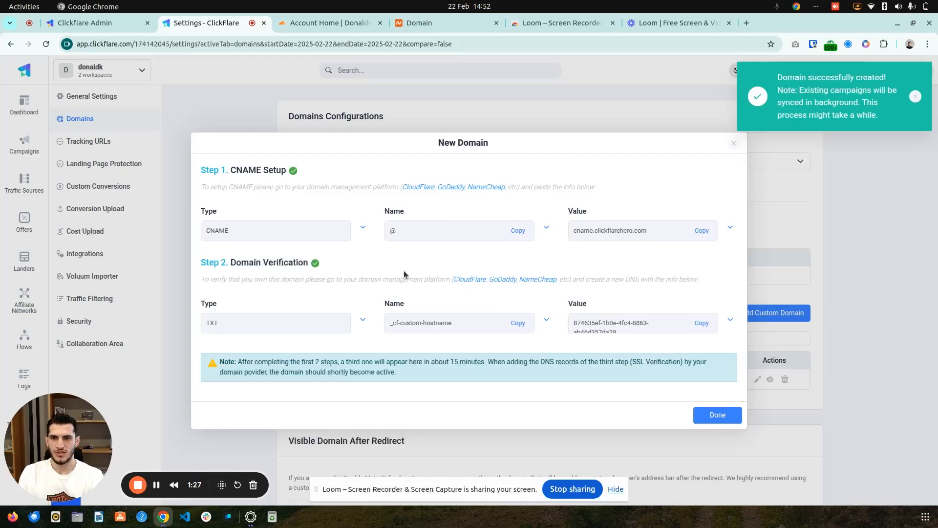
- Switch back to Cloudflare and start a new CNAME record with the name @
{"action": "left_click", "coordinate": [325, 25]}
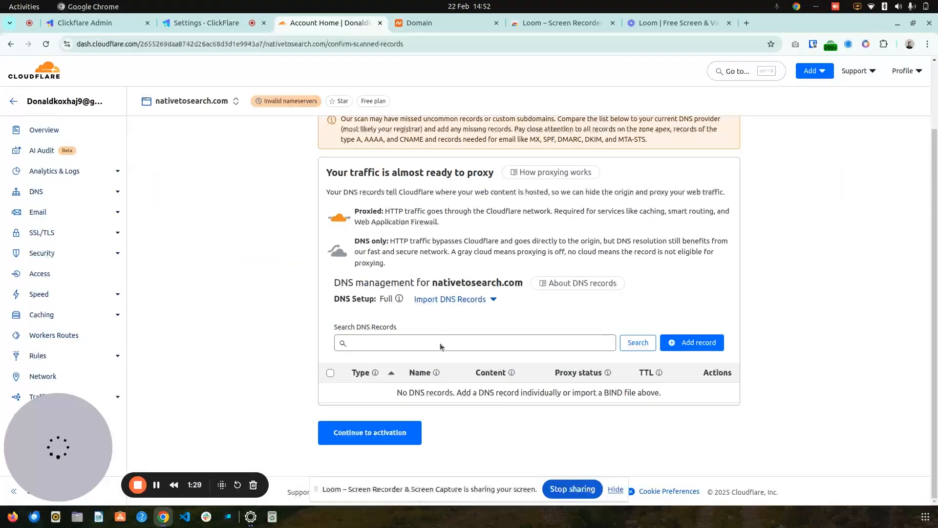
{"action": "left_click", "coordinate": [699, 342]}
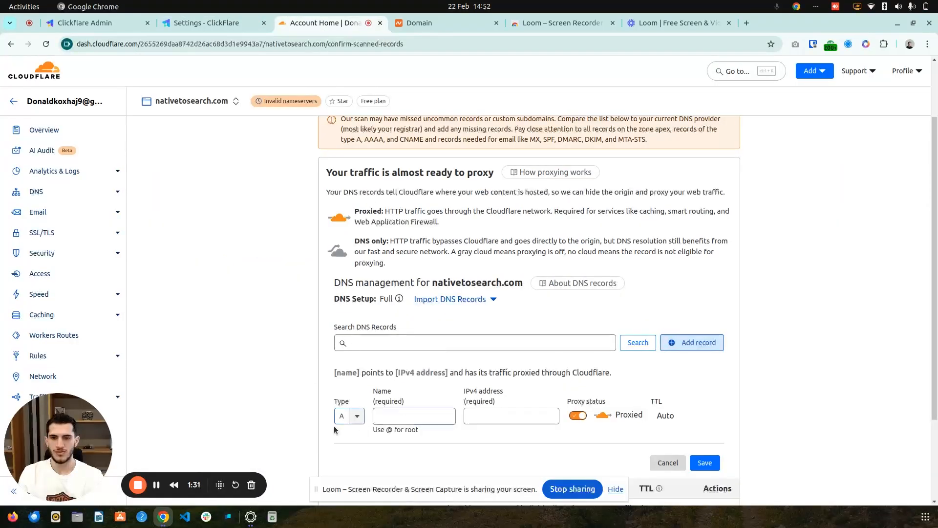
{"action": "left_click", "coordinate": [342, 416]}
{"action": "type", "text": "cna"}
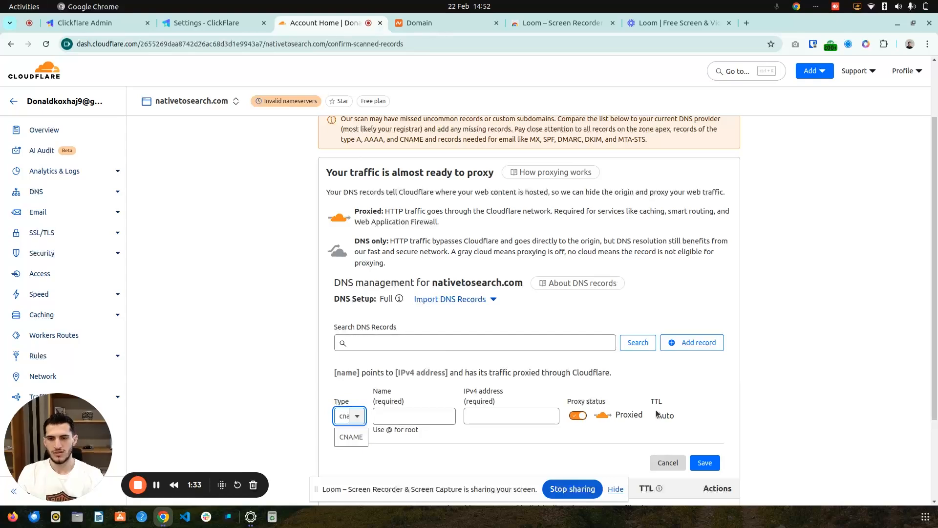
{"action": "left_click", "coordinate": [354, 440]}
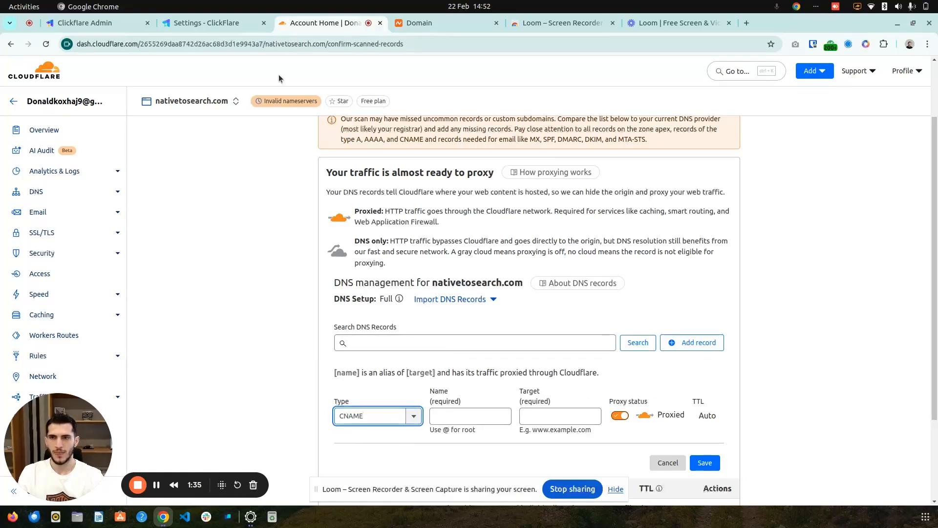
{"action": "left_click", "coordinate": [479, 417]}
{"action": "type", "text": "@"}
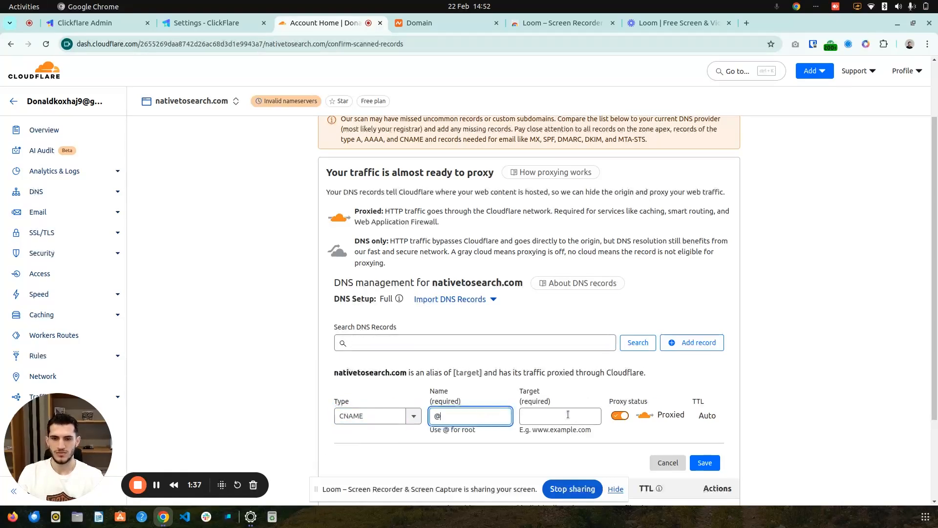
- Copy the CNAME value cname.clickflarehero.com from ClickFlare into the Cloudflare record's target and save the record
{"action": "left_click", "coordinate": [557, 413]}
{"action": "left_click", "coordinate": [233, 24]}
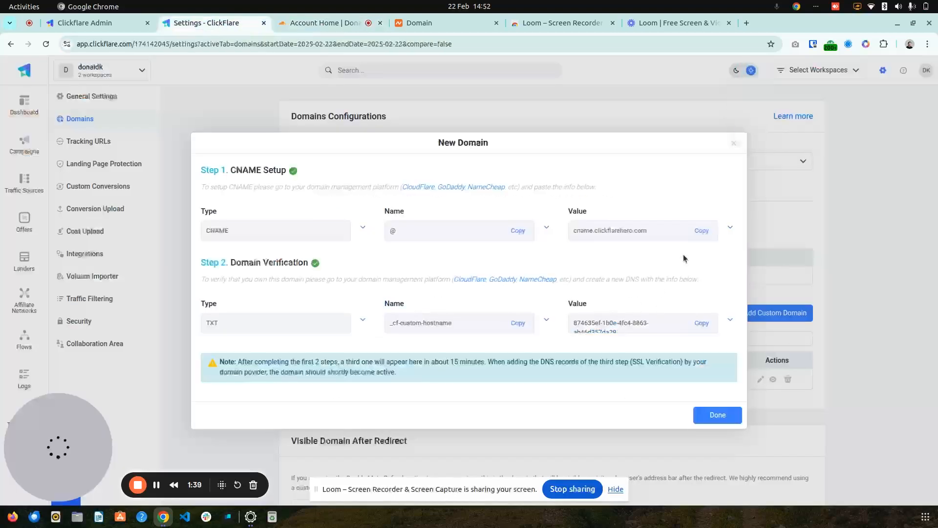
{"action": "left_click", "coordinate": [702, 232]}
{"action": "left_click", "coordinate": [327, 23]}
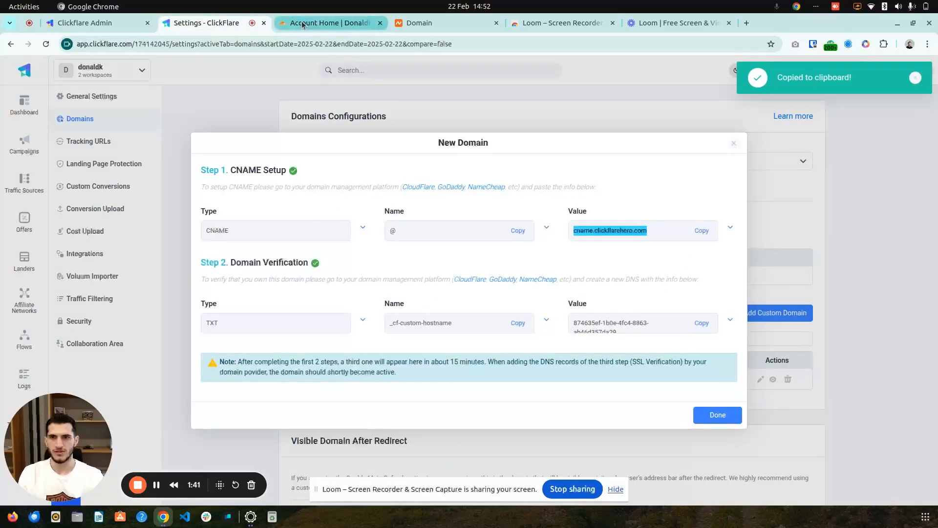
{"action": "key", "text": "ctrl+v"}
{"action": "left_click", "coordinate": [705, 462]}
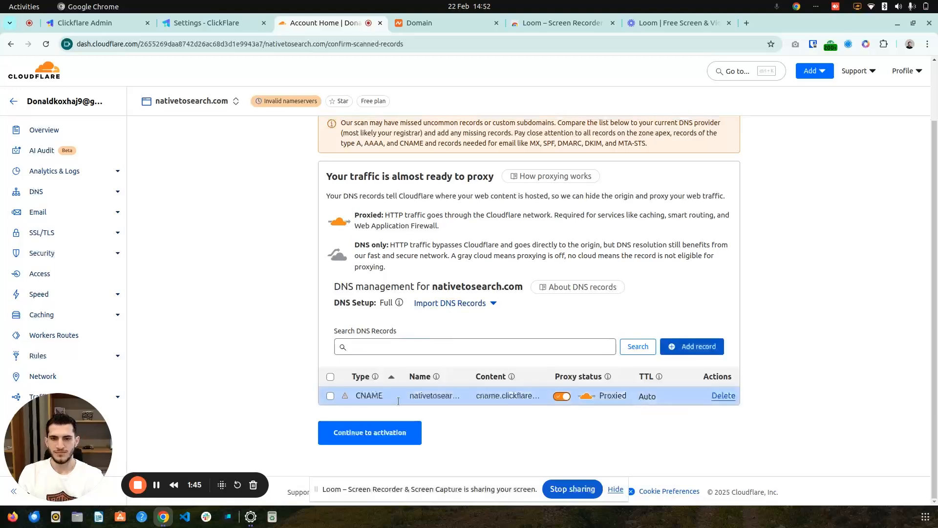
- Copy the verification record name from ClickFlare and start a Cloudflare TXT record named _cf-custom-hostname
{"action": "left_click", "coordinate": [200, 23]}
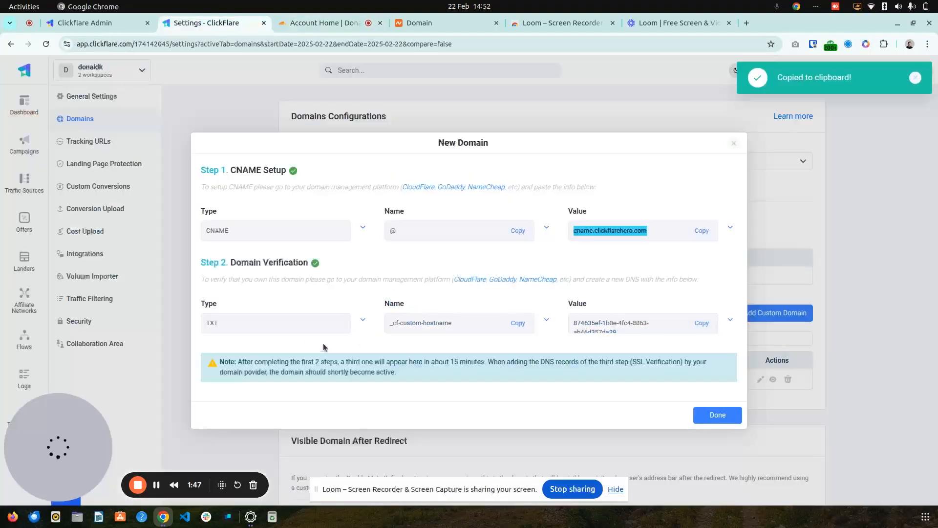
{"action": "left_click", "coordinate": [519, 325]}
{"action": "left_click", "coordinate": [339, 23]}
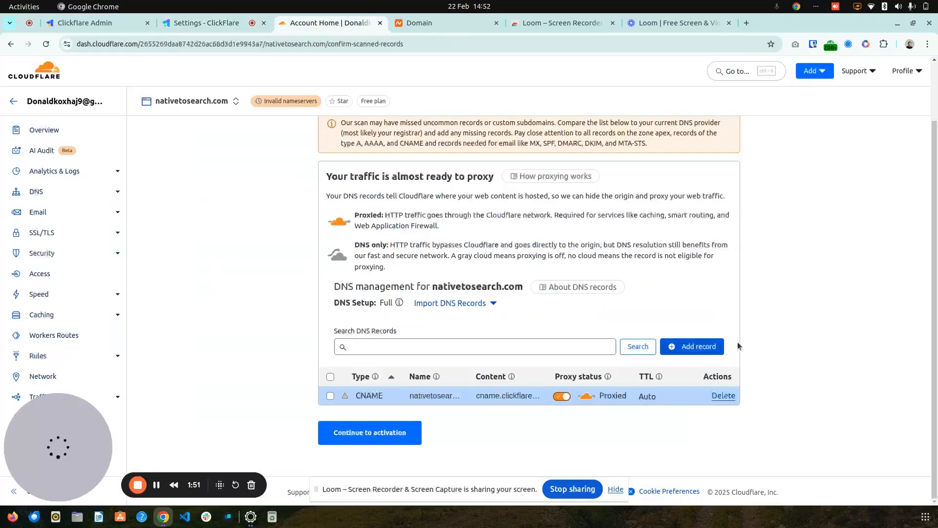
{"action": "left_click", "coordinate": [694, 335]}
{"action": "left_click", "coordinate": [346, 409]}
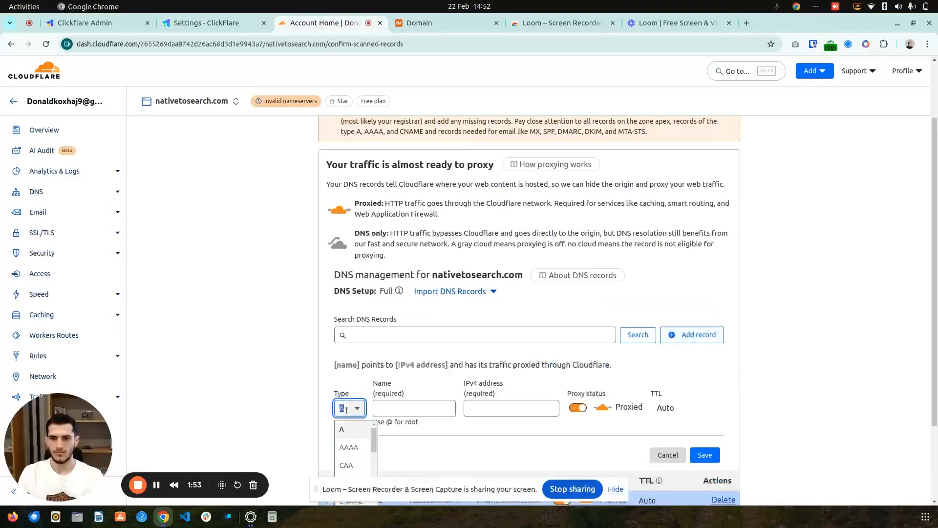
{"action": "type", "text": "tx"}
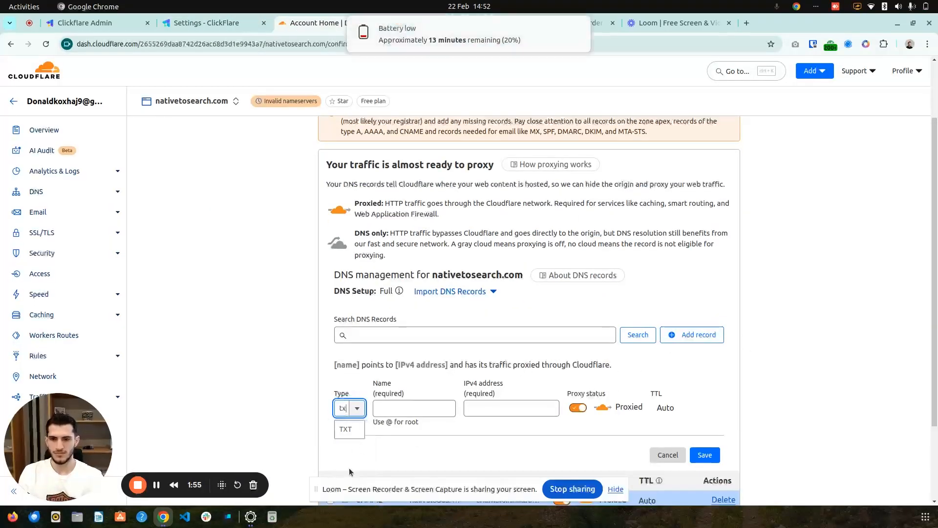
{"action": "left_click", "coordinate": [346, 447]}
{"action": "left_click", "coordinate": [442, 410]}
{"action": "key", "text": "ctrl+v"}
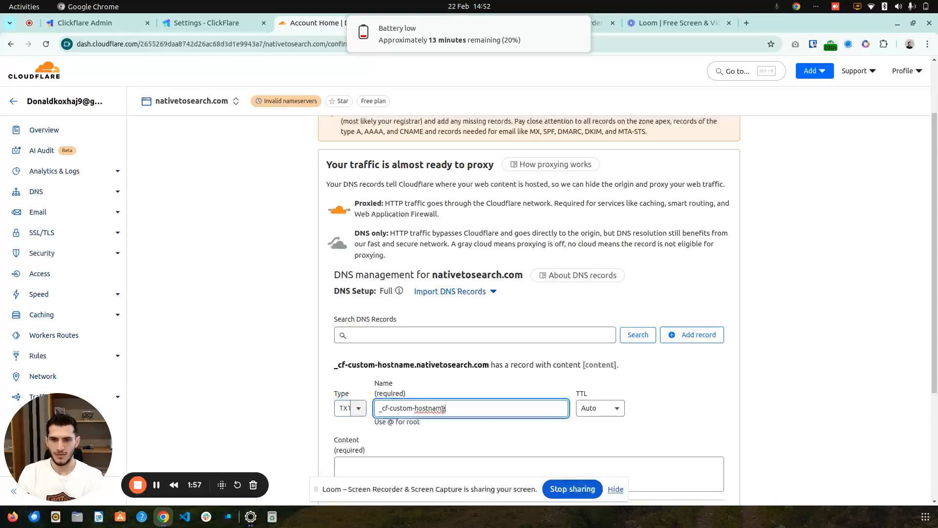
{"action": "scroll", "coordinate": [488, 293], "scroll_direction": "down", "scroll_amount": 1}
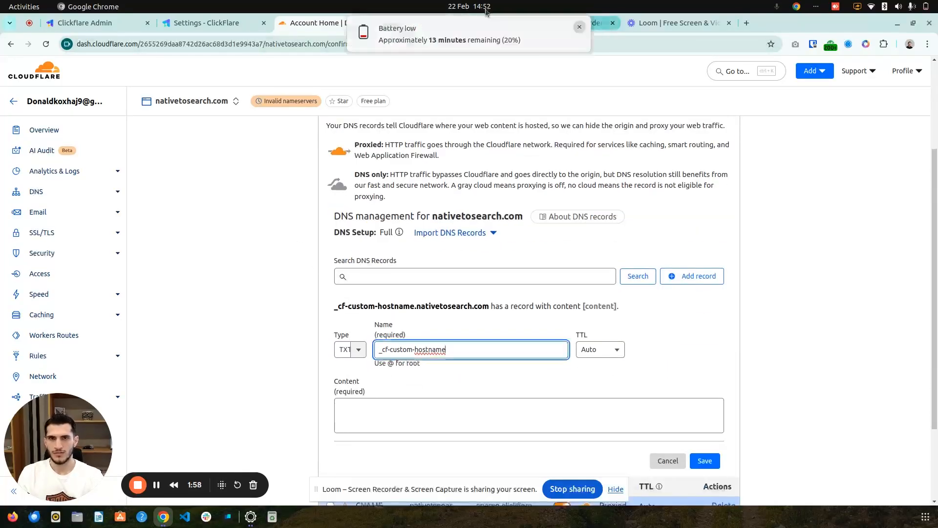
- Copy the domain verification value from ClickFlare into the TXT record's content in Cloudflare and save the record
{"action": "left_click", "coordinate": [580, 27]}
{"action": "left_click", "coordinate": [205, 23]}
{"action": "left_click", "coordinate": [699, 322]}
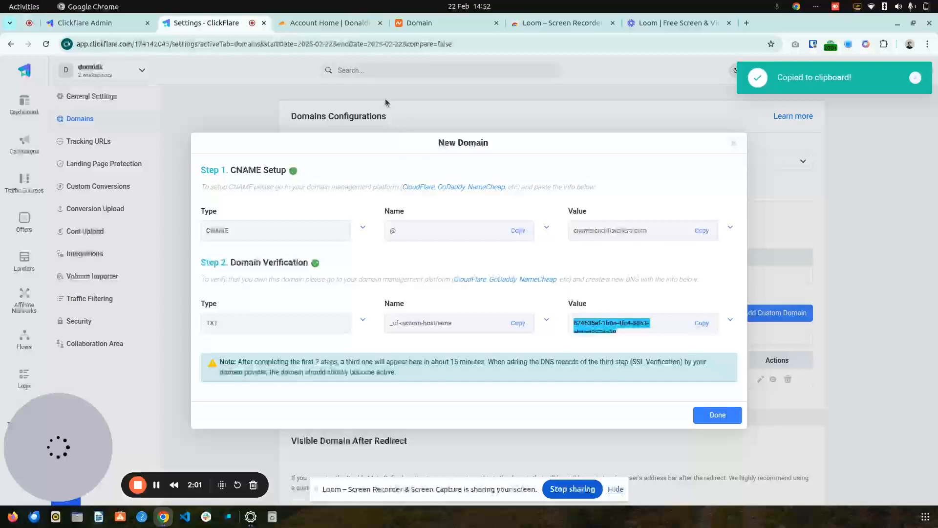
{"action": "left_click", "coordinate": [320, 23]}
{"action": "left_click", "coordinate": [466, 416]}
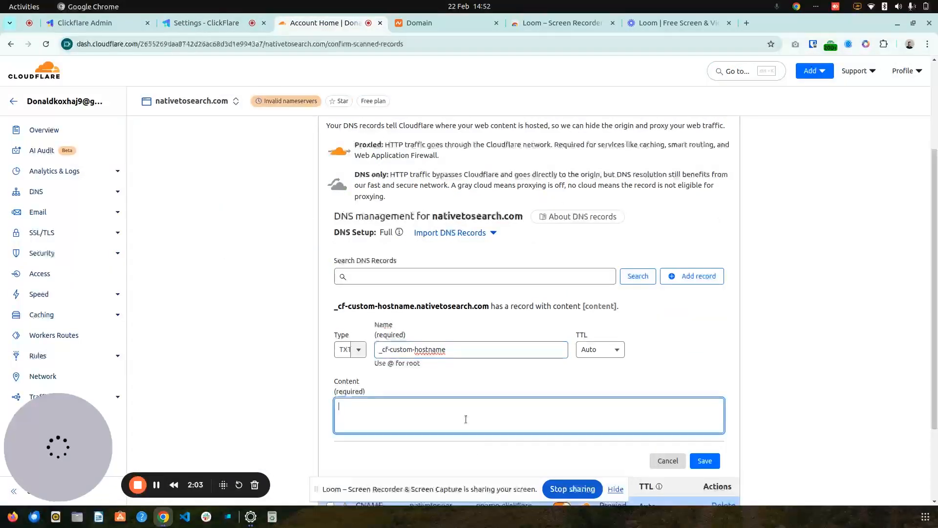
{"action": "key", "text": "ctrl+v"}
{"action": "scroll", "coordinate": [536, 415], "scroll_direction": "down", "scroll_amount": 2}
{"action": "left_click", "coordinate": [706, 355]}
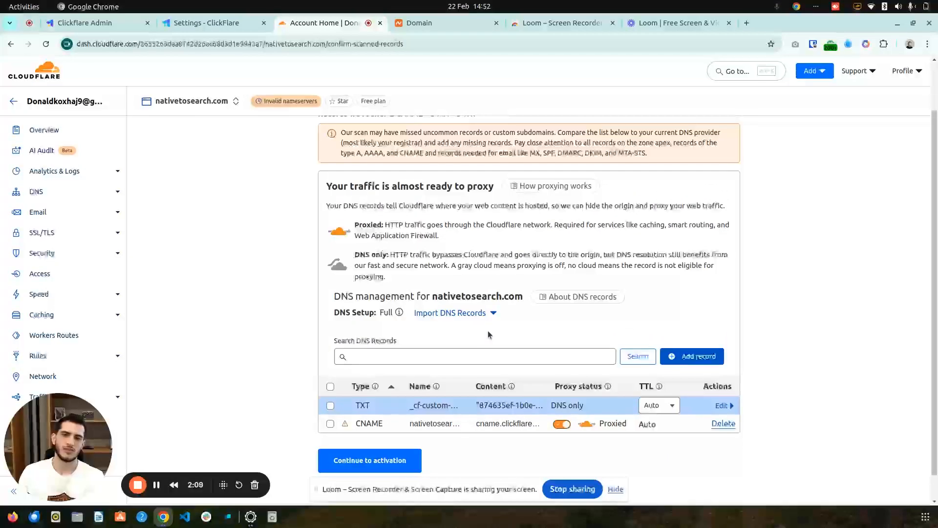
- Continue to activation of nativetosearch.com and bring up the instructions for replacing the nameservers
{"action": "left_click", "coordinate": [392, 462]}
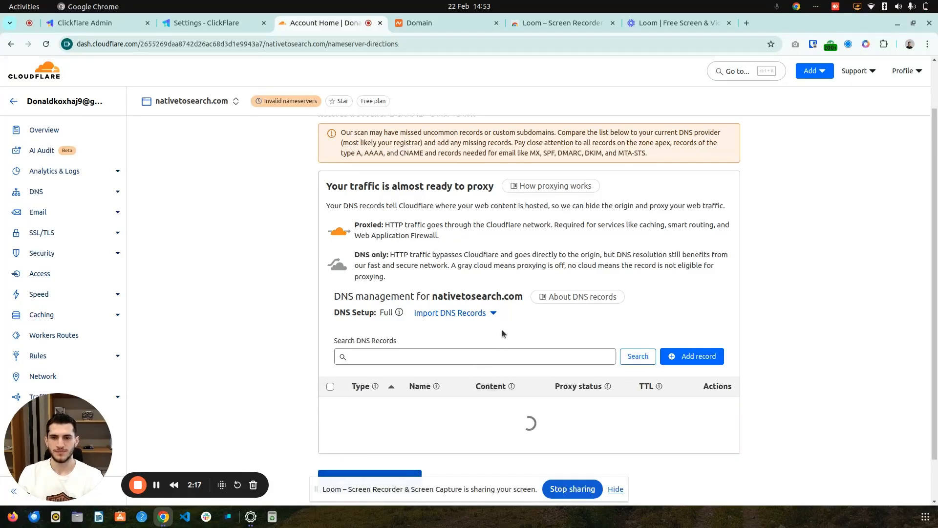
{"action": "scroll", "coordinate": [506, 326], "scroll_direction": "down", "scroll_amount": 4}
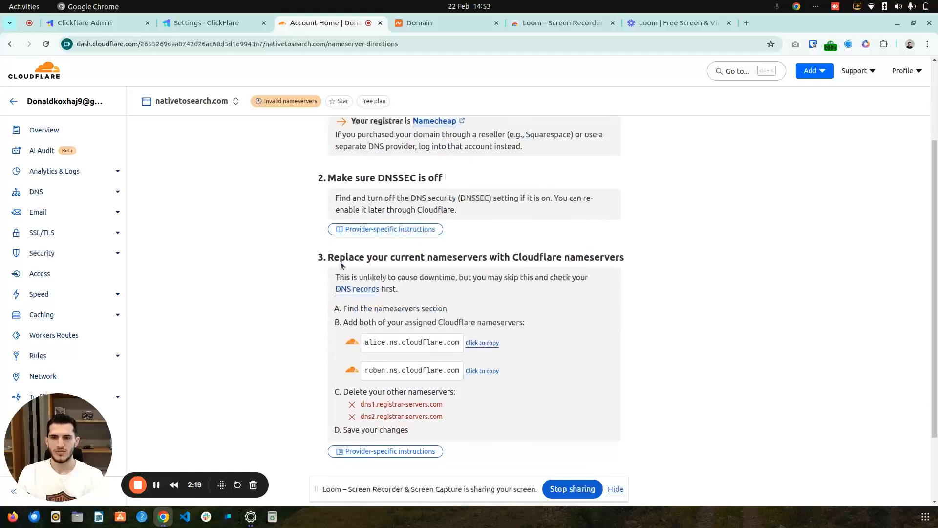
- Copy alice.ns.cloudflare.com from Cloudflare, switch the domain's nameservers in Namecheap to Custom DNS and enter it as the first nameserver
{"action": "left_click_drag", "start_coordinate": [339, 258], "coordinate": [472, 258]}
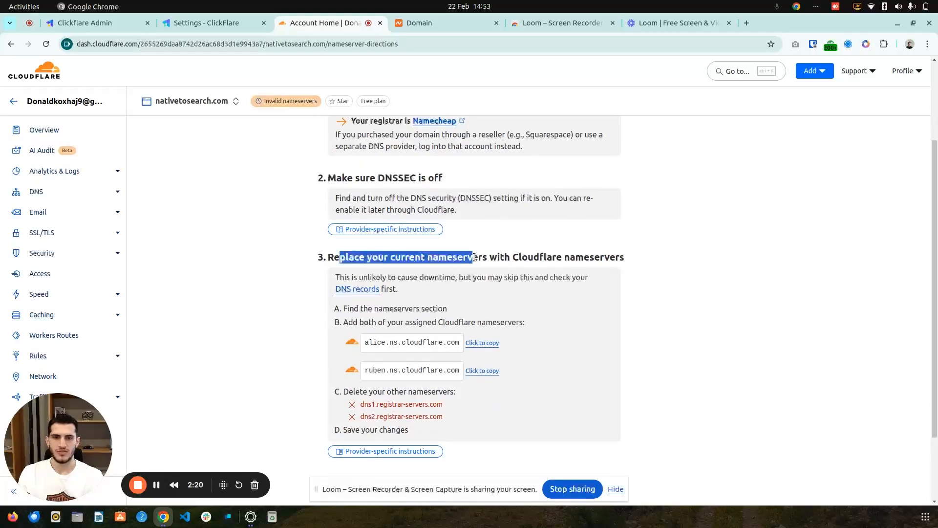
{"action": "left_click", "coordinate": [494, 343]}
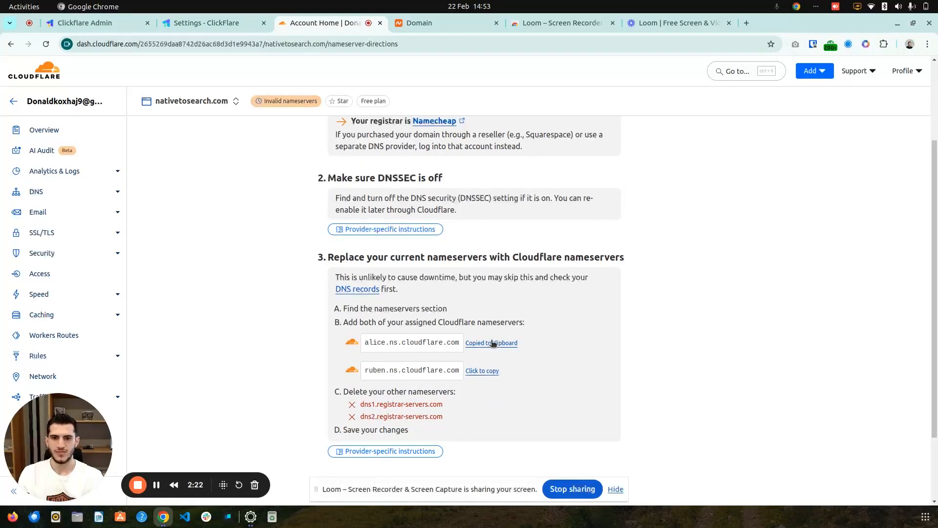
{"action": "left_click", "coordinate": [452, 28]}
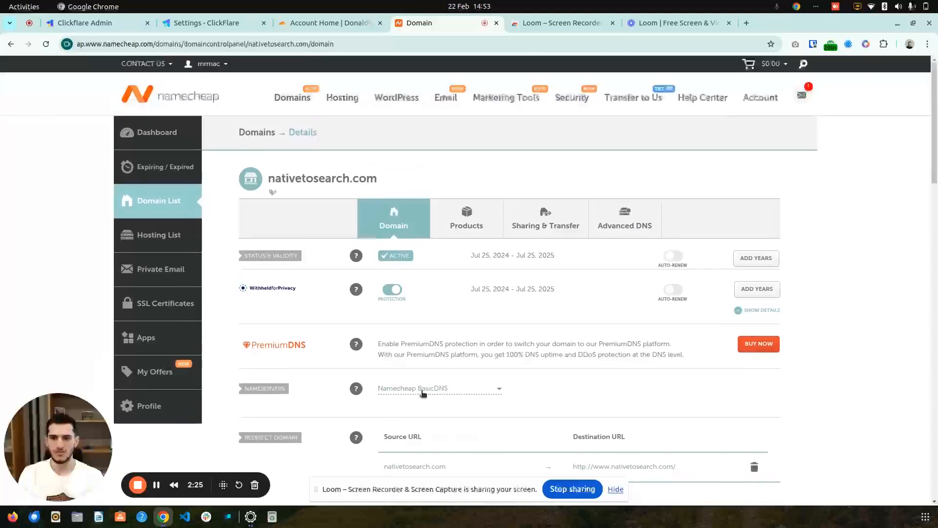
{"action": "left_click", "coordinate": [417, 393]}
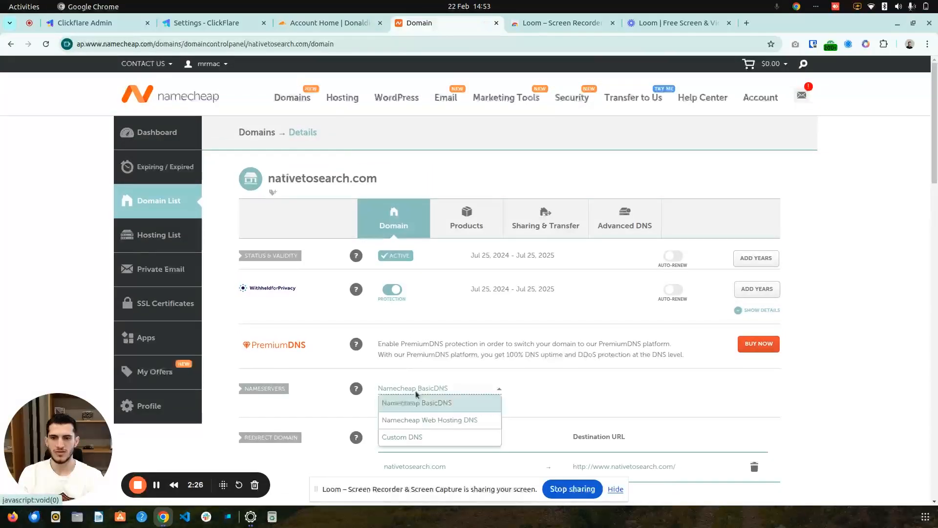
{"action": "left_click", "coordinate": [444, 436]}
{"action": "left_click", "coordinate": [450, 414]}
{"action": "key", "text": "ctrl+v"}
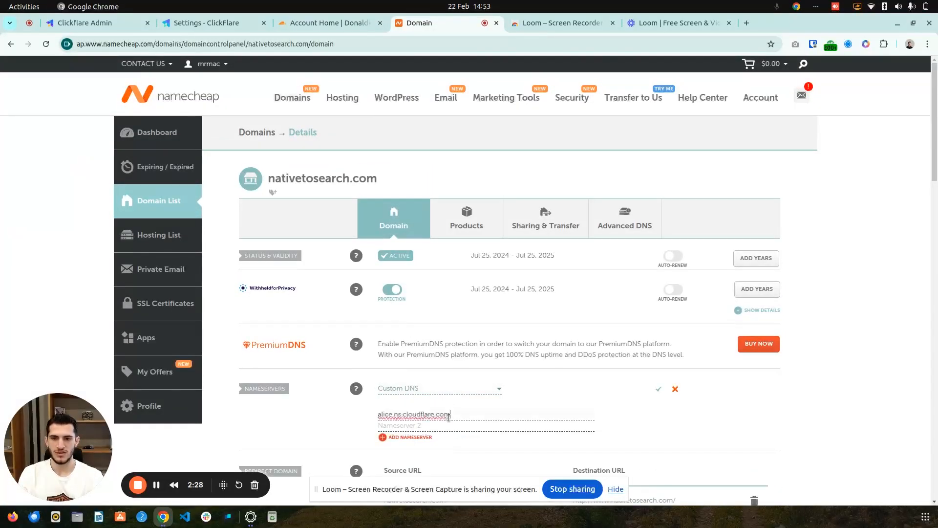
- Copy ruben.ns.cloudflare.com from Cloudflare into Namecheap as the second nameserver and save the nameserver change
{"action": "left_click", "coordinate": [344, 27]}
{"action": "left_click", "coordinate": [482, 370]}
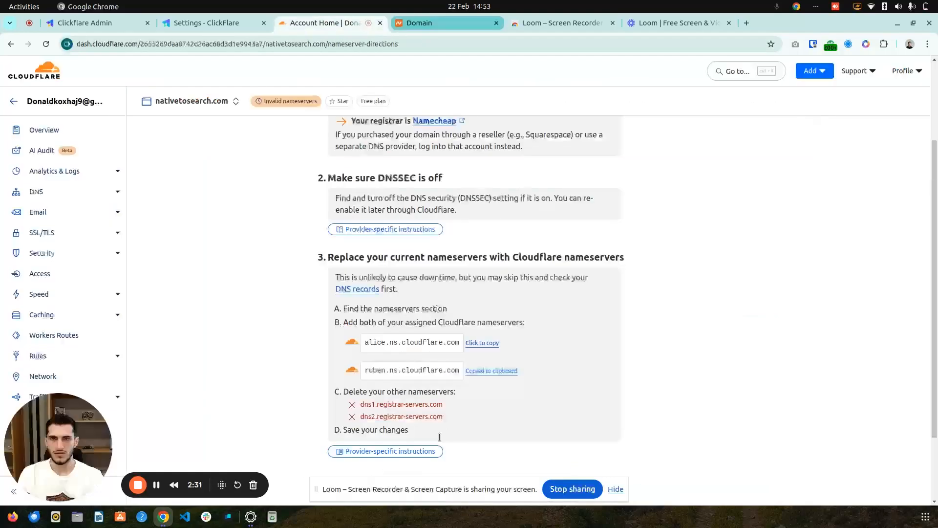
{"action": "left_click", "coordinate": [417, 23]}
{"action": "left_click", "coordinate": [484, 425]}
{"action": "key", "text": "ctrl+v"}
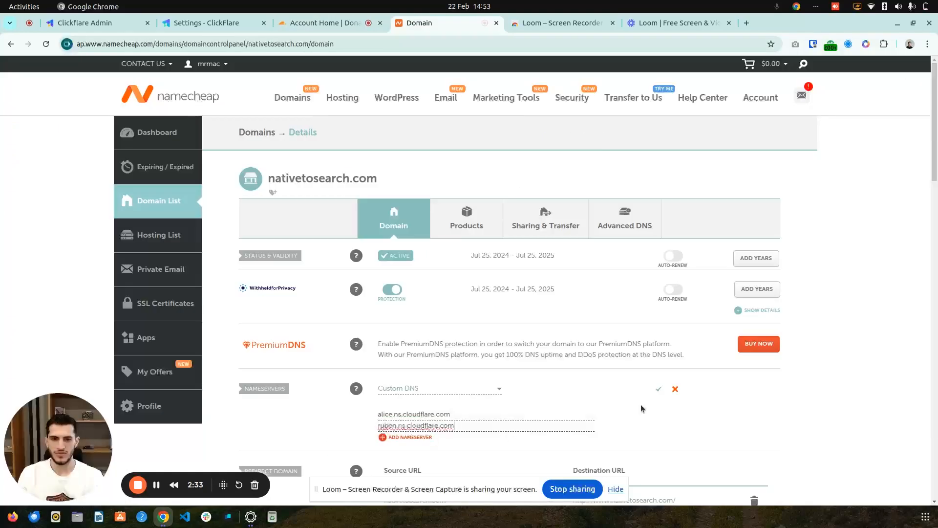
{"action": "left_click", "coordinate": [658, 388]}
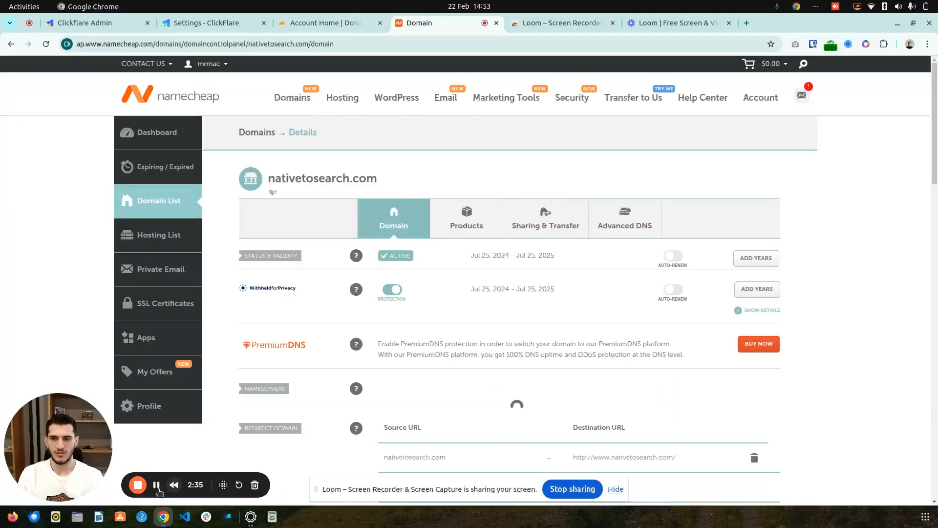
- Return to Cloudflare and continue past the nameserver replacement instructions
{"action": "left_click", "coordinate": [350, 24]}
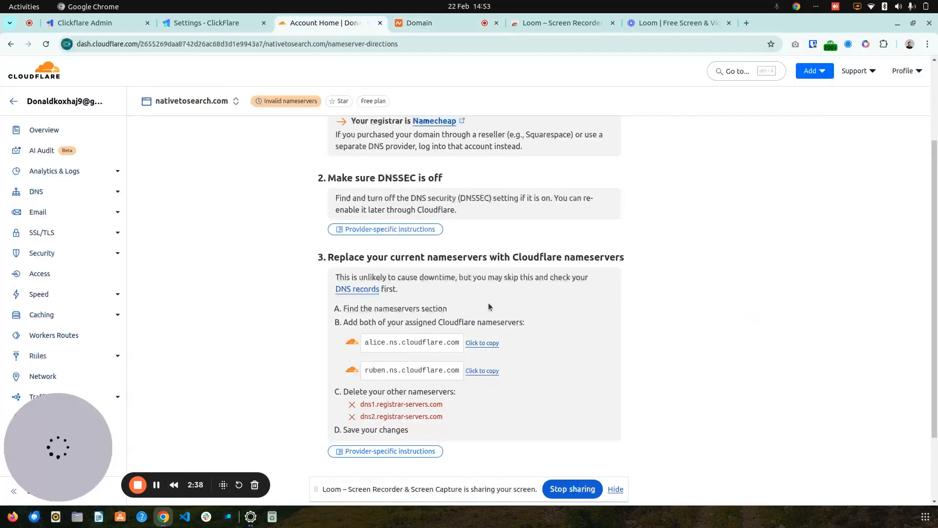
{"action": "scroll", "coordinate": [488, 307], "scroll_direction": "down", "scroll_amount": 3}
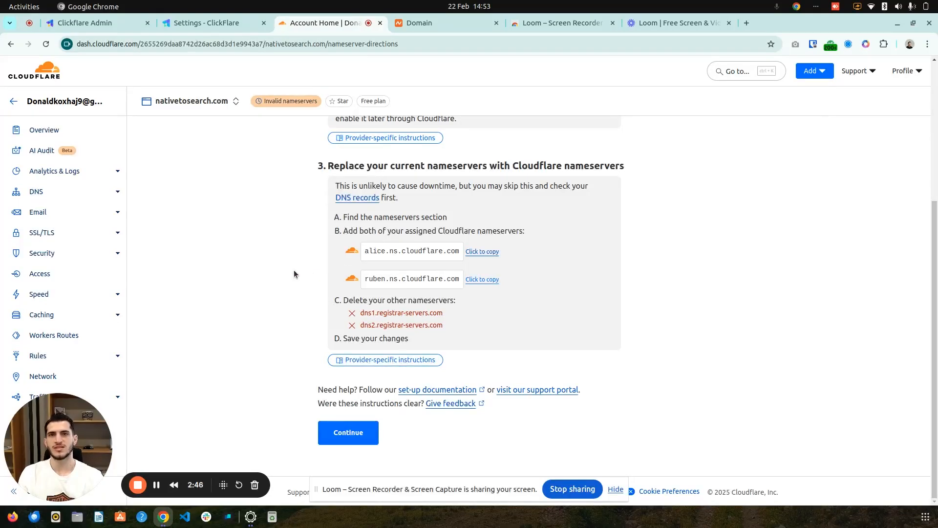
{"action": "left_click", "coordinate": [328, 438]}
- Switch to ClickFlare, close the new domain dialog and bring up the verification info for nativetosearch.com
{"action": "left_click", "coordinate": [219, 22]}
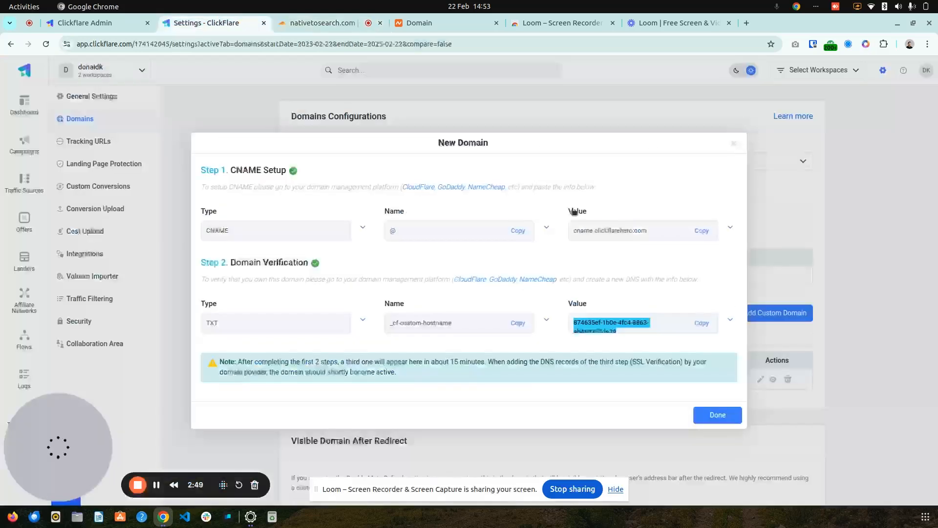
{"action": "left_click", "coordinate": [740, 145]}
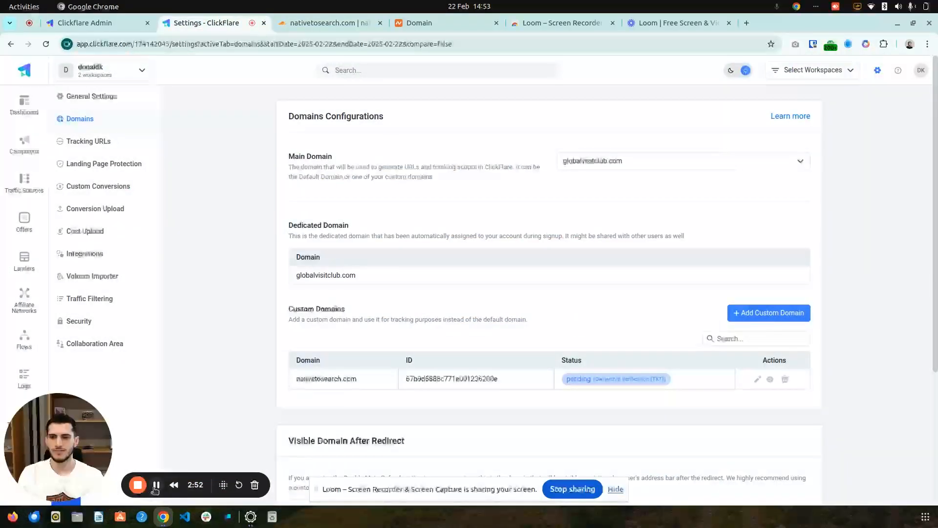
{"action": "left_click", "coordinate": [766, 379]}
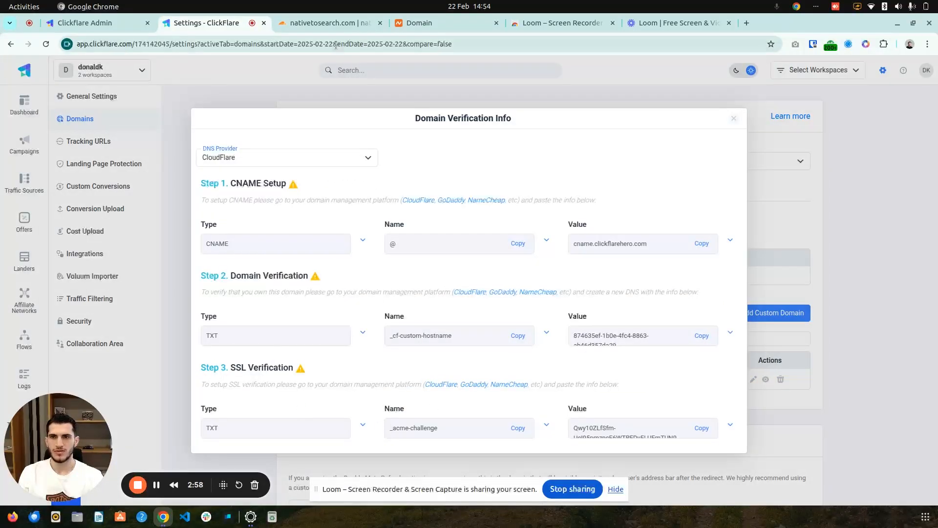
- Start a new TXT record in Cloudflare and give it the SSL verification name _acme-challenge copied from ClickFlare
{"action": "left_click", "coordinate": [330, 25]}
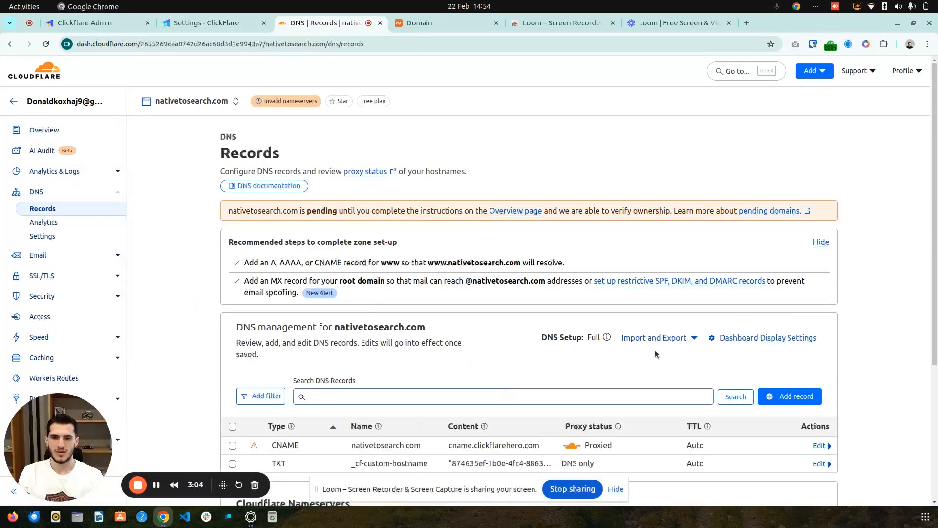
{"action": "left_click", "coordinate": [793, 399]}
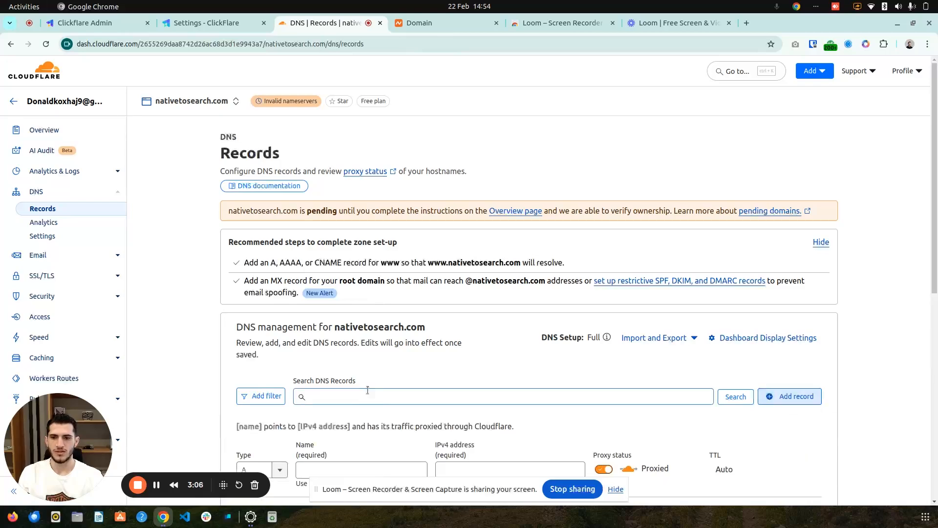
{"action": "scroll", "coordinate": [367, 385], "scroll_direction": "down", "scroll_amount": 3}
{"action": "left_click", "coordinate": [195, 23]}
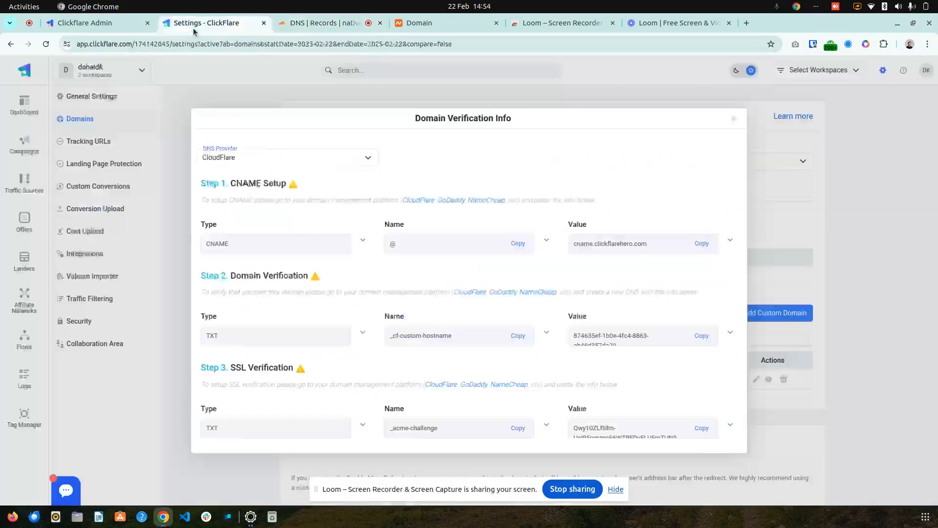
{"action": "left_click", "coordinate": [519, 430]}
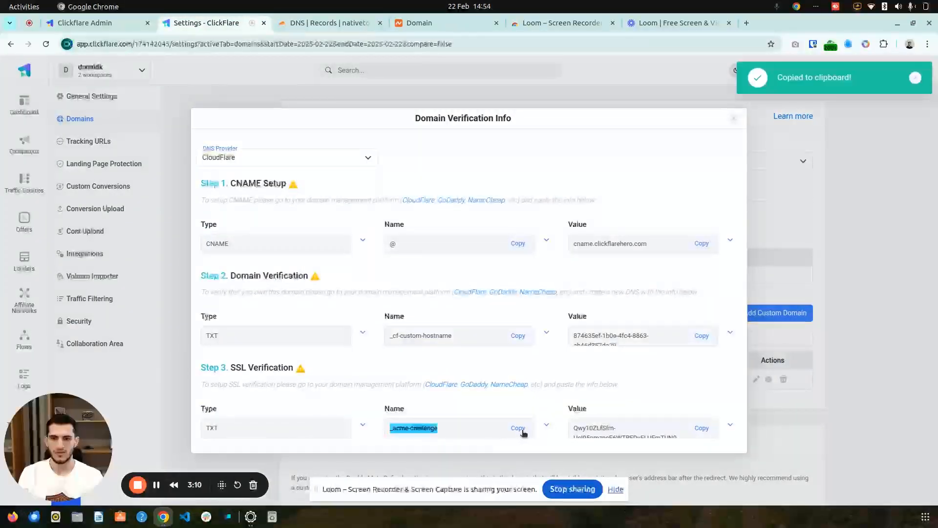
{"action": "left_click", "coordinate": [337, 23]}
{"action": "scroll", "coordinate": [319, 414], "scroll_direction": "down", "scroll_amount": 3}
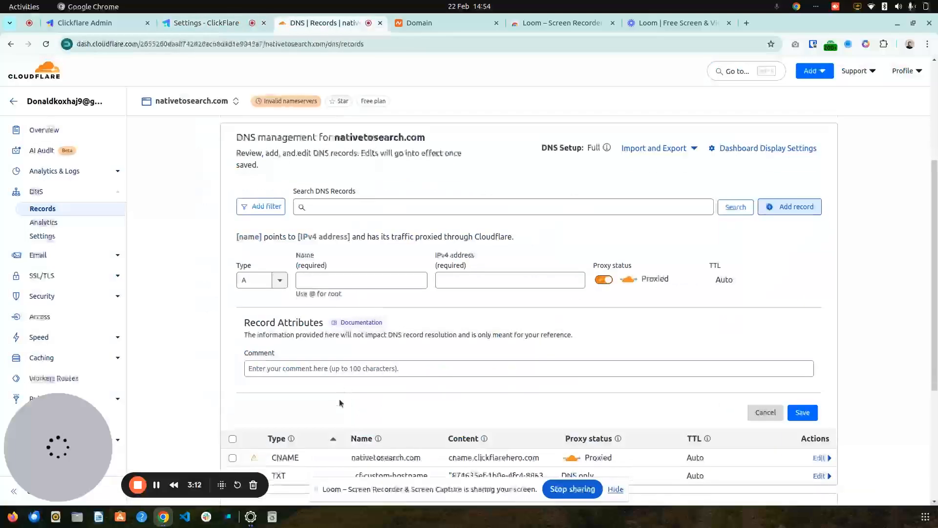
{"action": "left_click", "coordinate": [281, 175]}
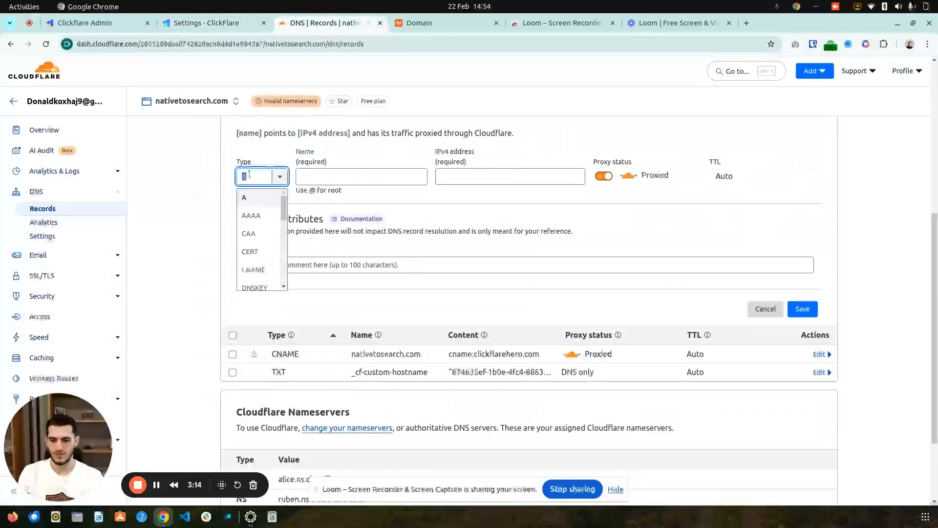
{"action": "type", "text": "txt"}
{"action": "key", "text": "Return"}
{"action": "left_click", "coordinate": [335, 176]}
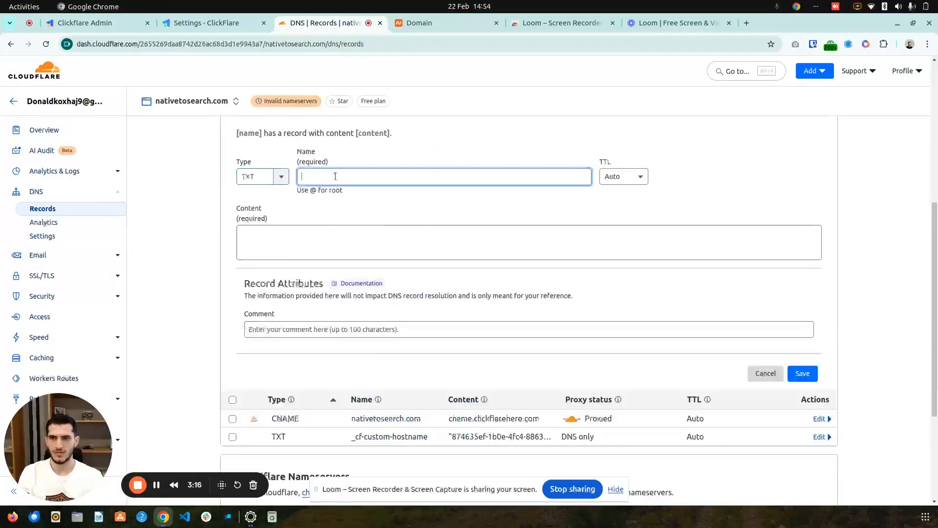
{"action": "key", "text": "ctrl+v"}
- Copy the SSL verification value from ClickFlare into the _acme-challenge record's content in Cloudflare and save the record
{"action": "left_click", "coordinate": [201, 23]}
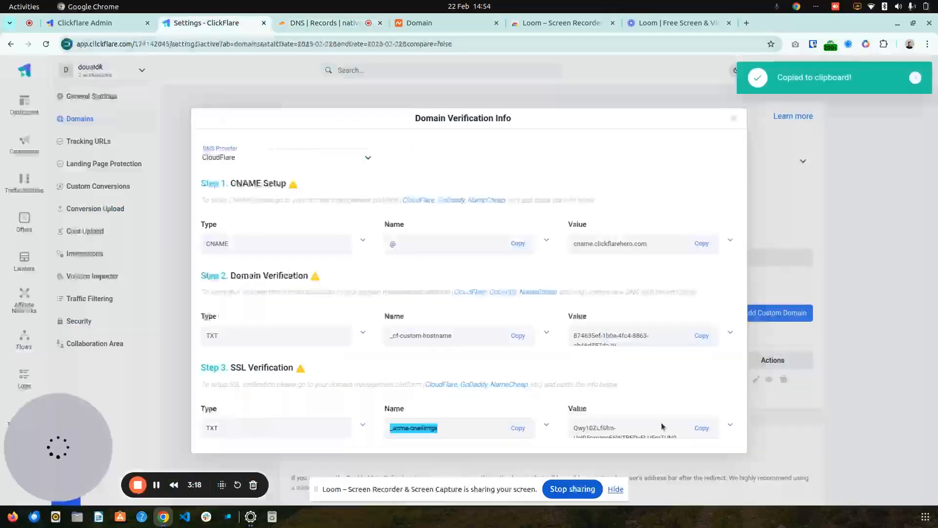
{"action": "left_click", "coordinate": [703, 428]}
{"action": "left_click", "coordinate": [332, 23]}
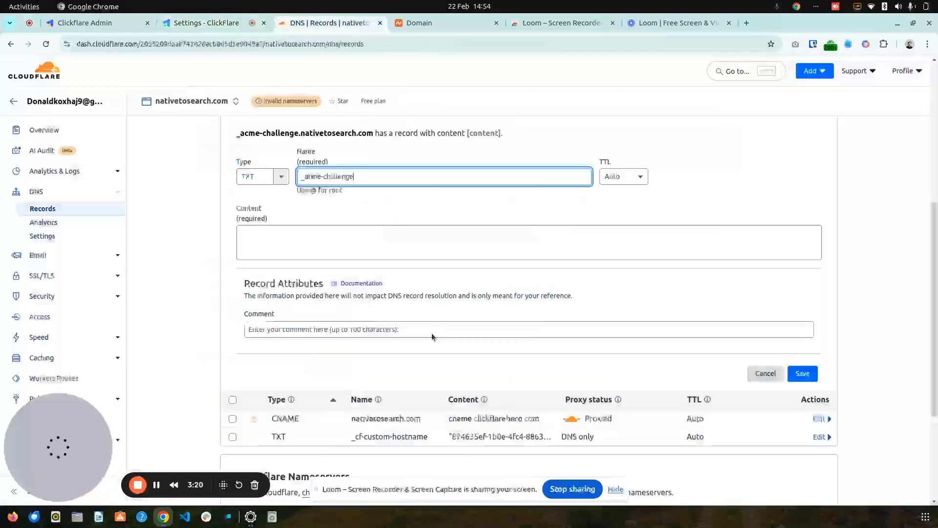
{"action": "left_click", "coordinate": [366, 241]}
{"action": "key", "text": "ctrl+v"}
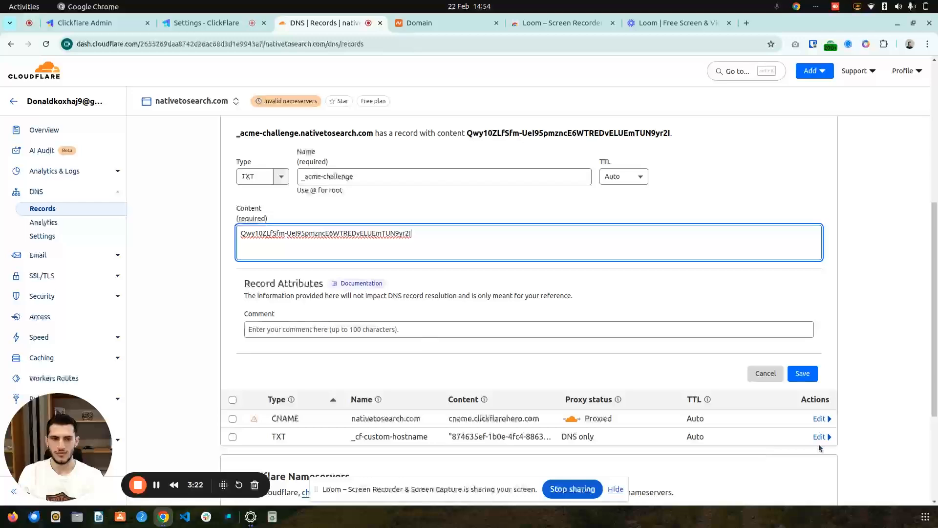
{"action": "left_click", "coordinate": [803, 373]}
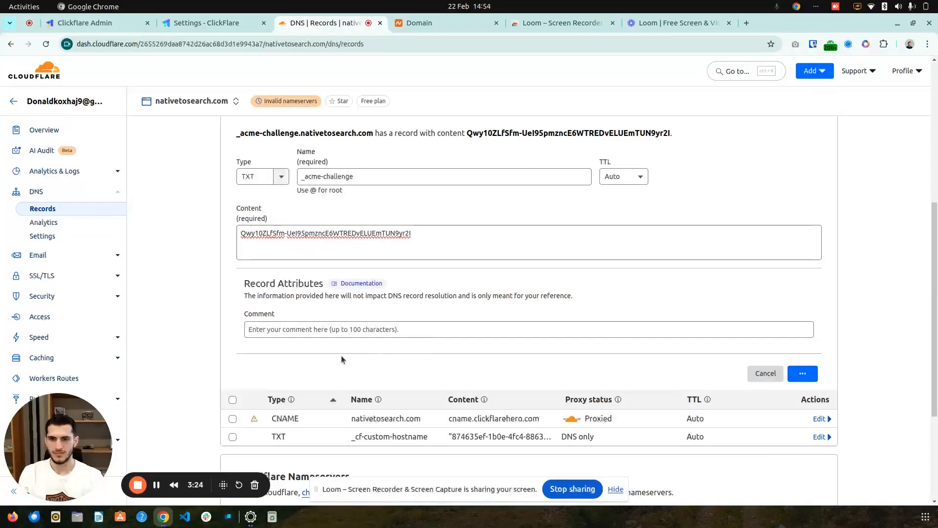
{"action": "scroll", "coordinate": [459, 326], "scroll_direction": "up", "scroll_amount": 5}
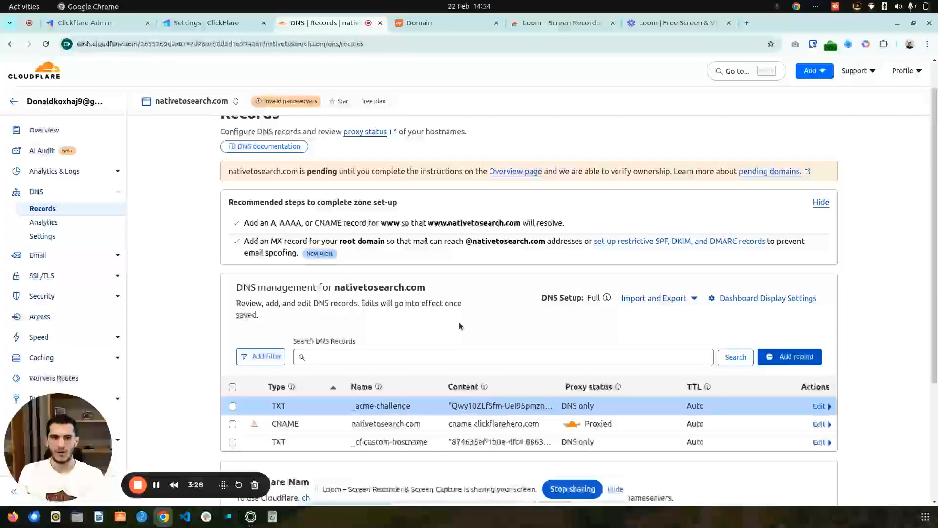